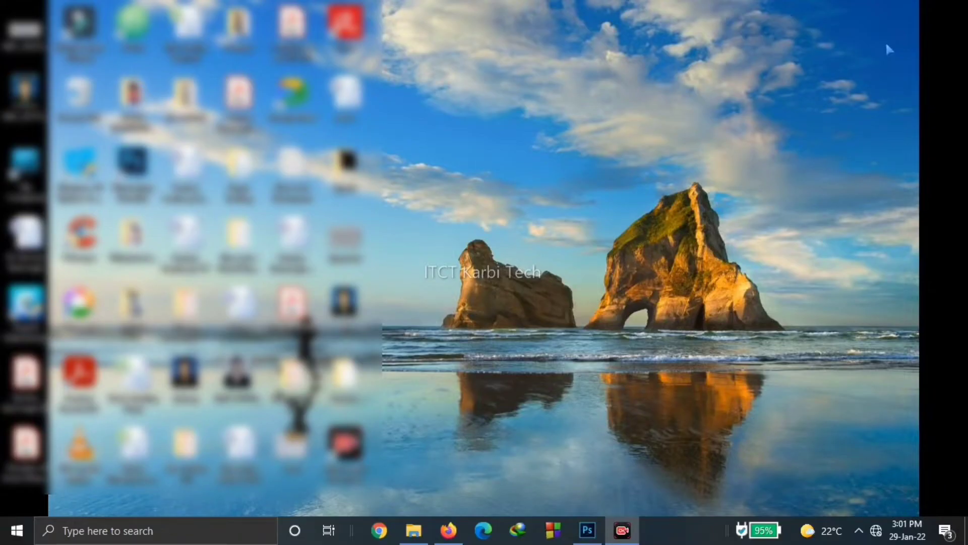
# Step: Switch to Photoshop and open the certificate PDF from the Vaccine folder, importing page 1 at 300 pixels/inch in RGB Color
pyautogui.click(596, 528)
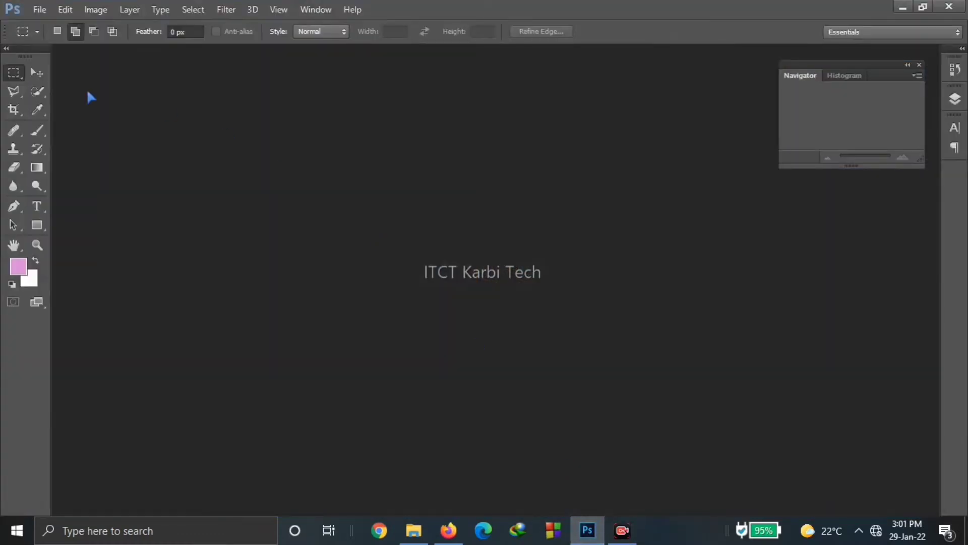
pyautogui.click(39, 9)
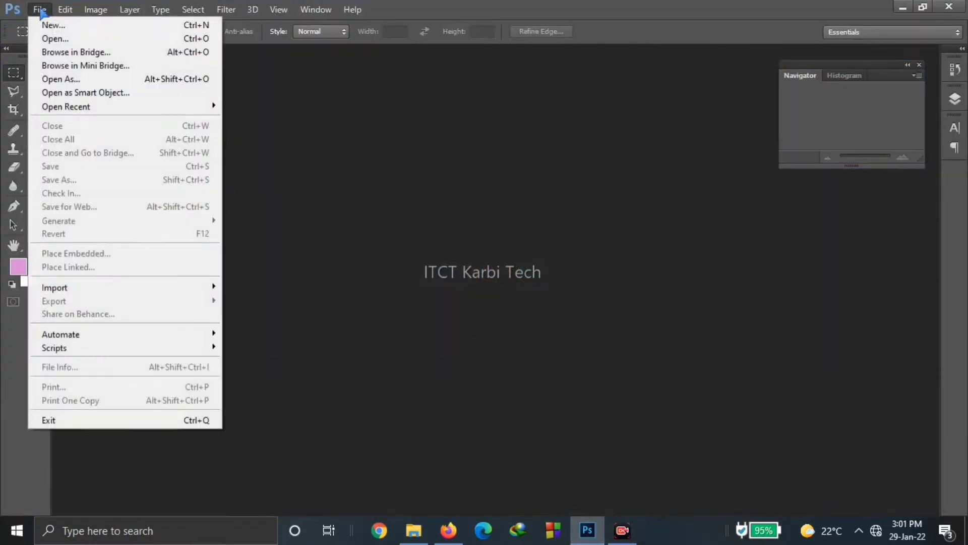
pyautogui.click(59, 38)
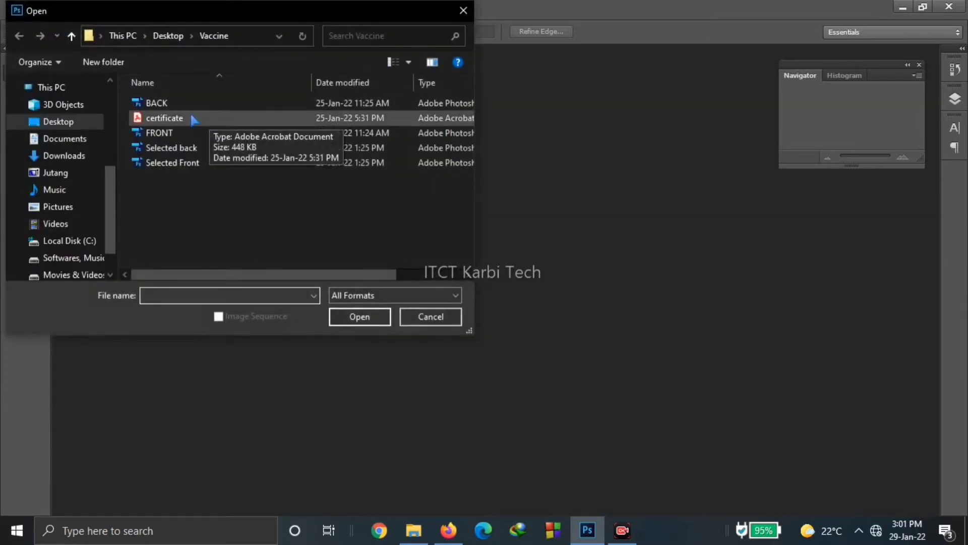
pyautogui.click(194, 119)
pyautogui.click(359, 320)
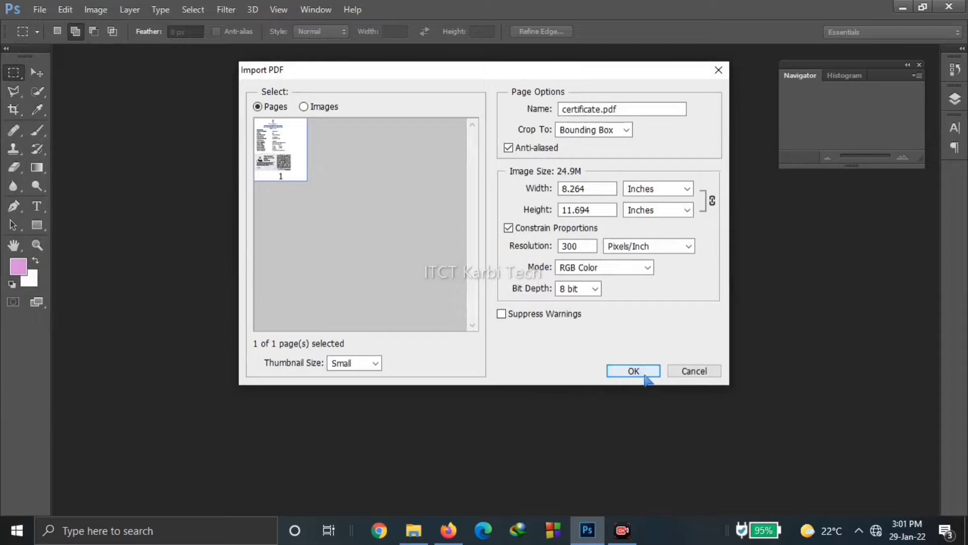
pyautogui.click(634, 371)
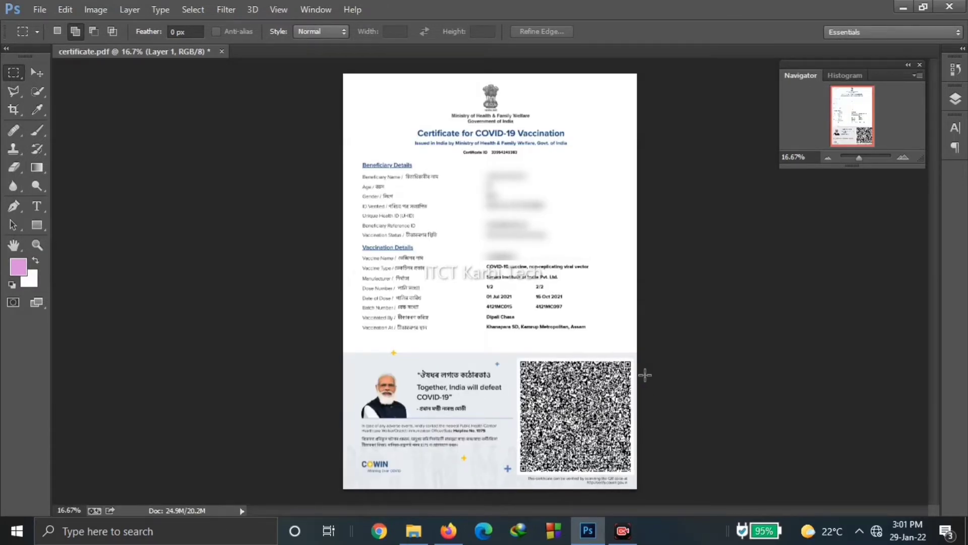
# Step: Open the BACK and FRONT card templates together from the Vaccine folder and bring up the back template
pyautogui.click(39, 10)
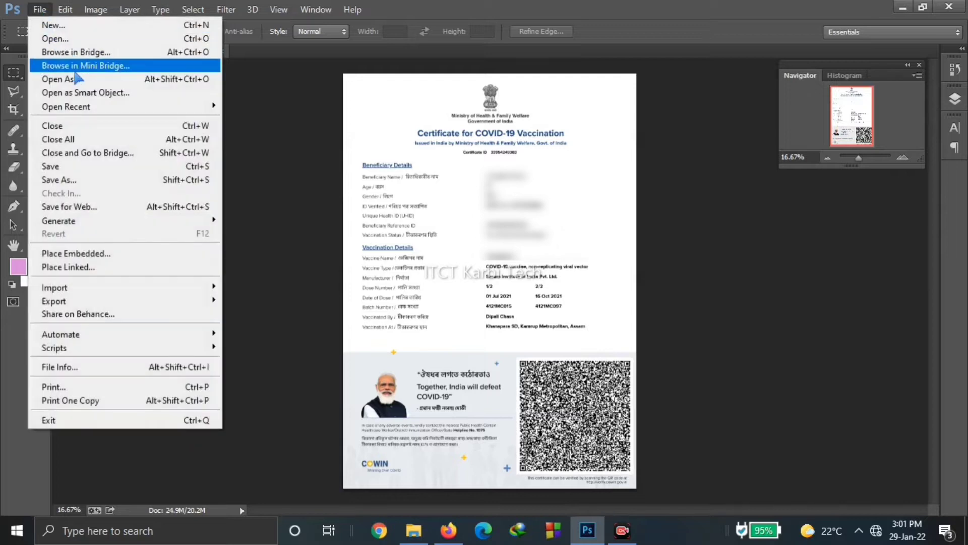
pyautogui.click(58, 38)
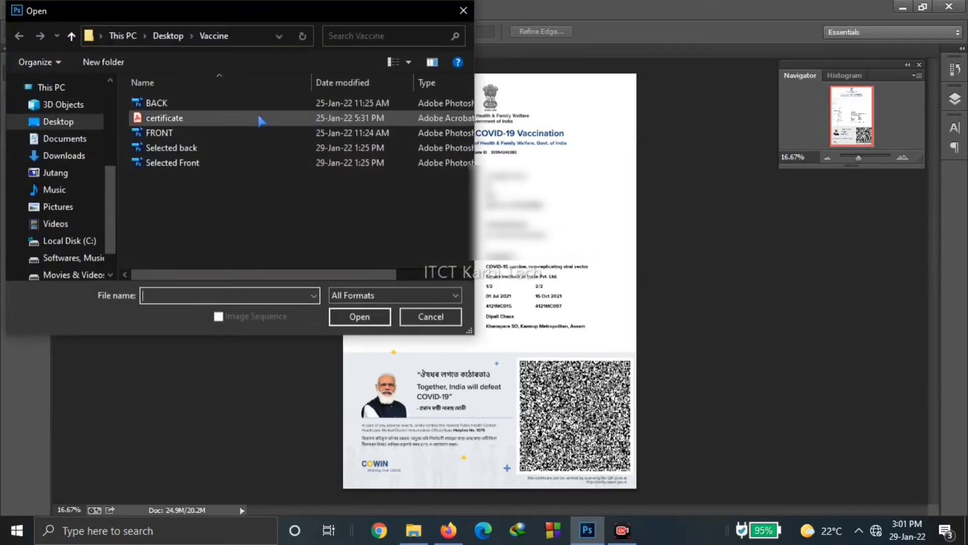
pyautogui.click(184, 104)
pyautogui.keyDown('ctrl'); pyautogui.click(187, 132); pyautogui.keyUp('ctrl')
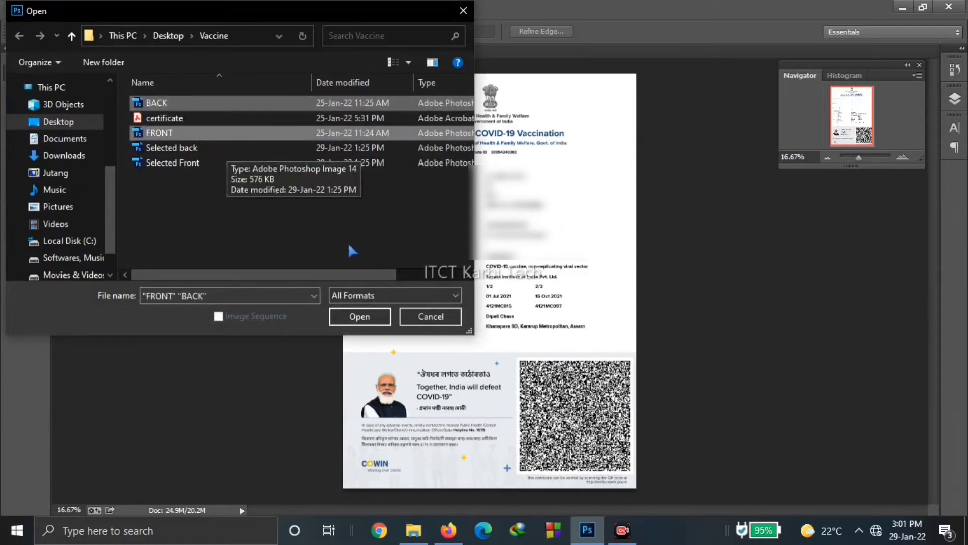
pyautogui.click(383, 318)
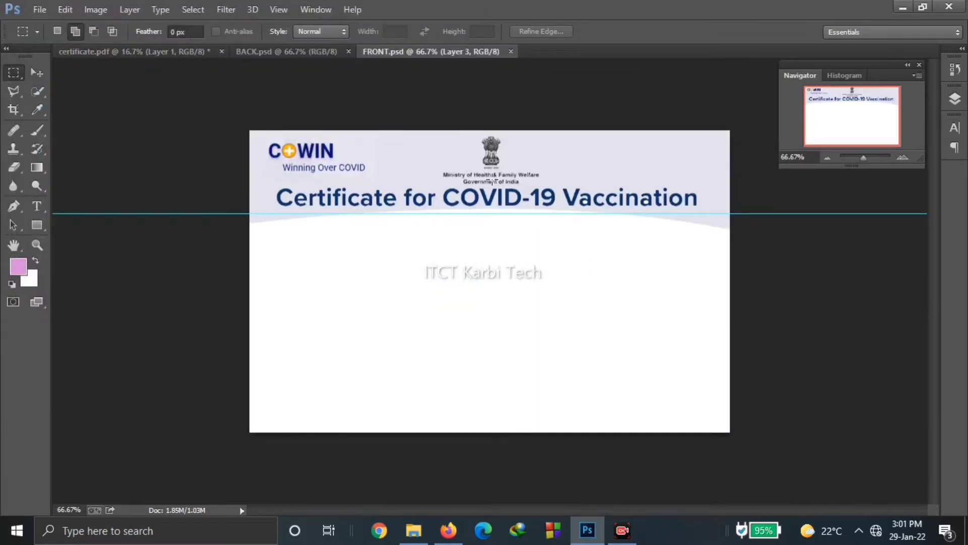
pyautogui.click(279, 52)
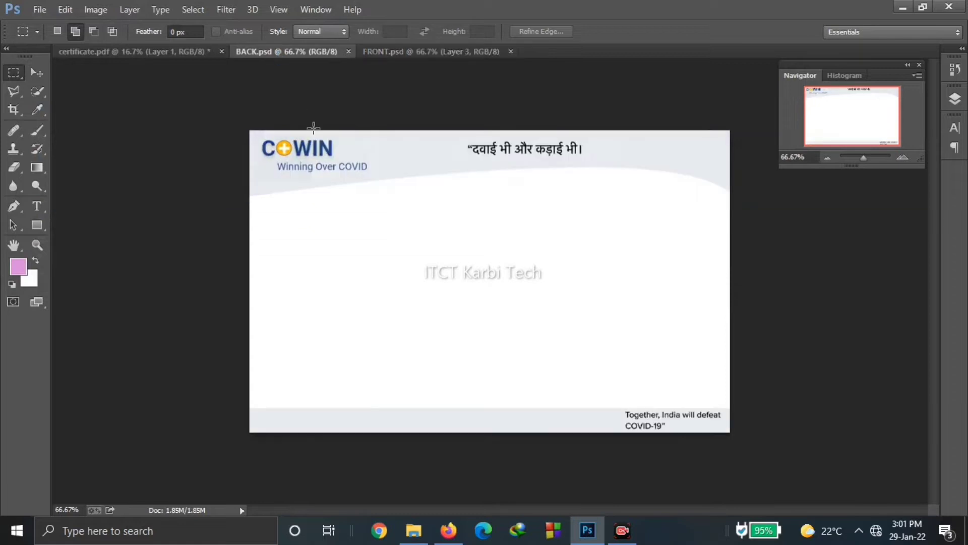
# Step: Cut the Beneficiary Details heading and label column out of certificate.pdf and paste it into FRONT.psd
pyautogui.click(171, 55)
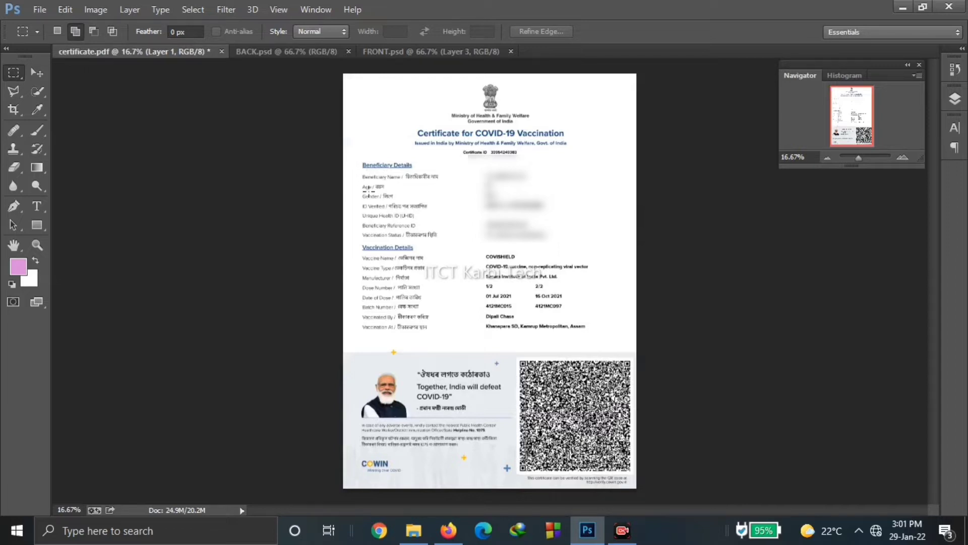
pyautogui.moveTo(358, 160); pyautogui.dragTo(448, 241)
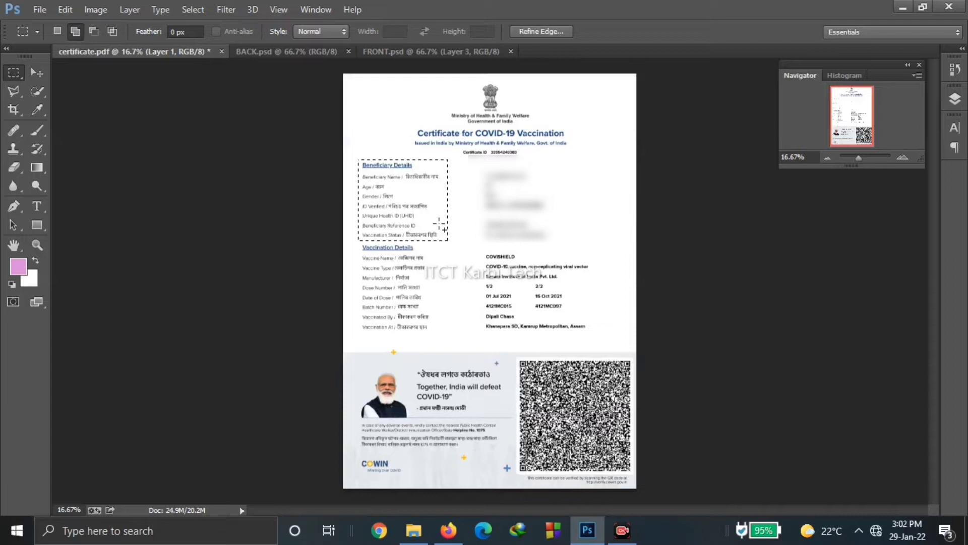
pyautogui.hotkey('ctrl', 'x')
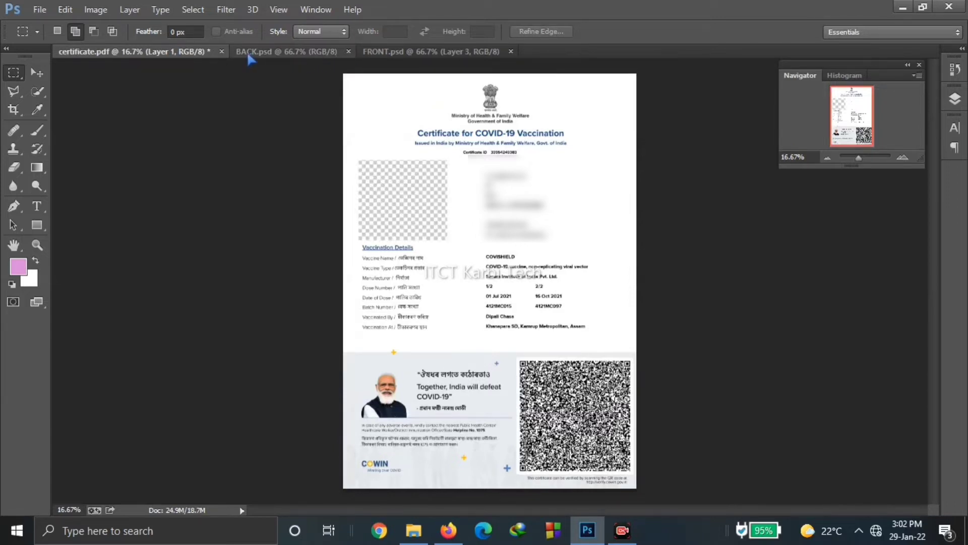
pyautogui.click(373, 55)
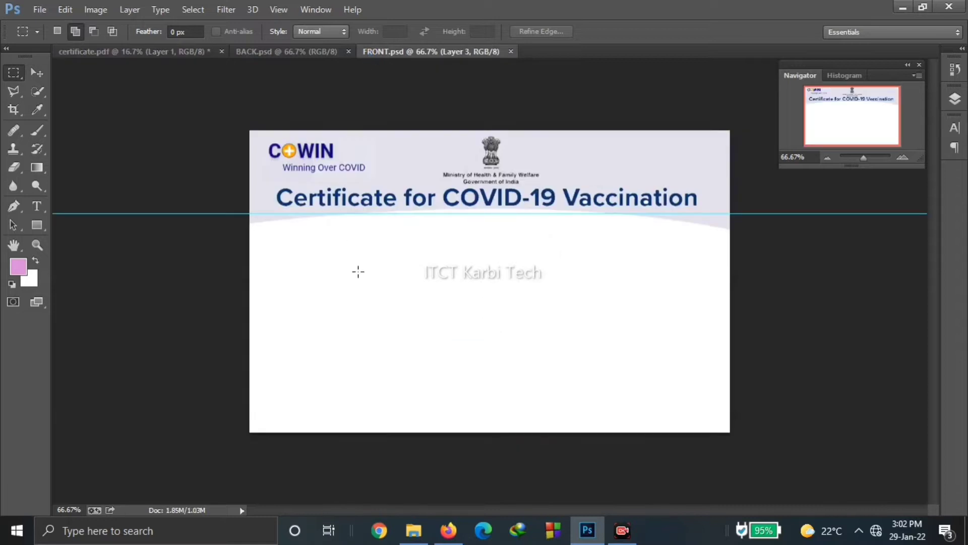
pyautogui.hotkey('ctrl', 'v')
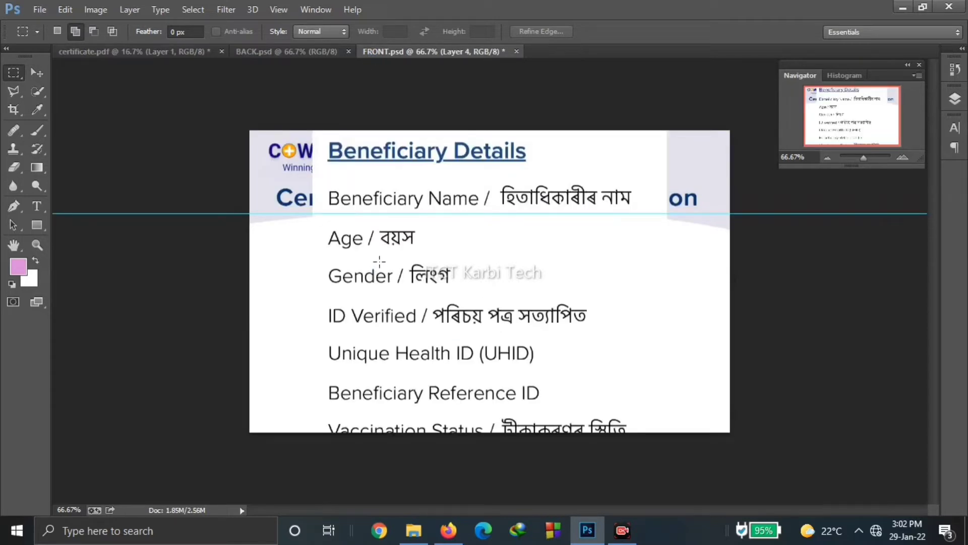
# Step: Scale the pasted Beneficiary Details labels to about 60% and place them at the card's left edge below the header
pyautogui.hotkey('ctrl', 't')
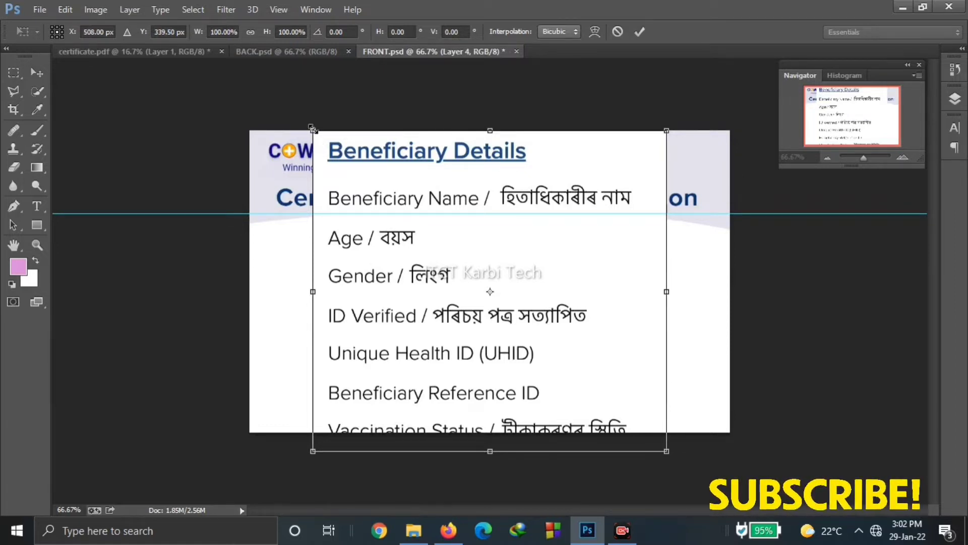
pyautogui.moveTo(312, 129); pyautogui.dragTo(404, 265)
pyautogui.moveTo(483, 291); pyautogui.dragTo(330, 271)
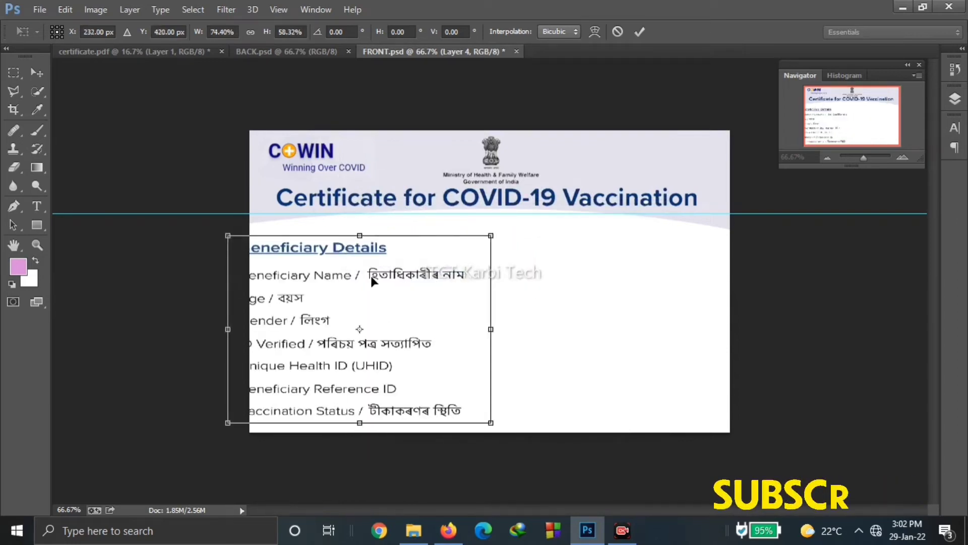
pyautogui.moveTo(445, 286); pyautogui.dragTo(399, 273)
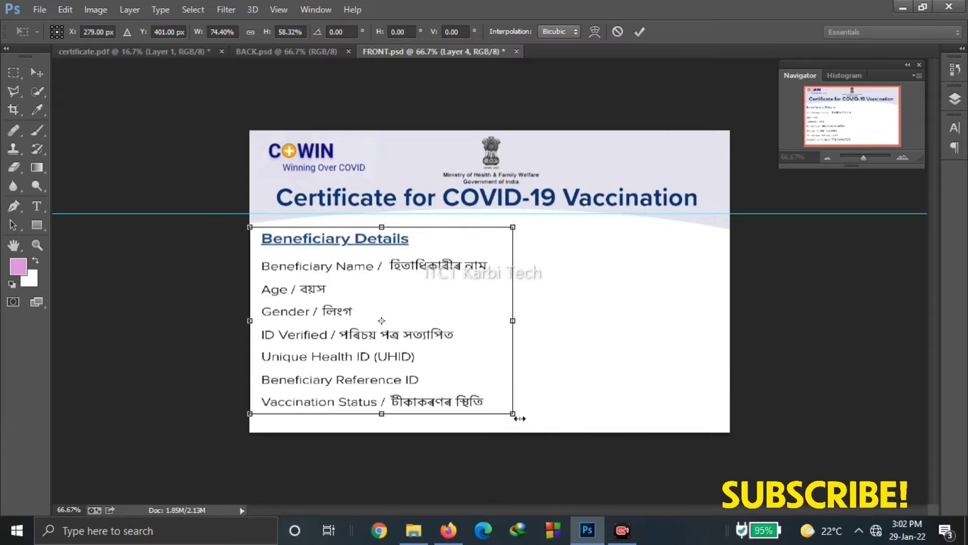
pyautogui.moveTo(513, 415); pyautogui.dragTo(489, 416)
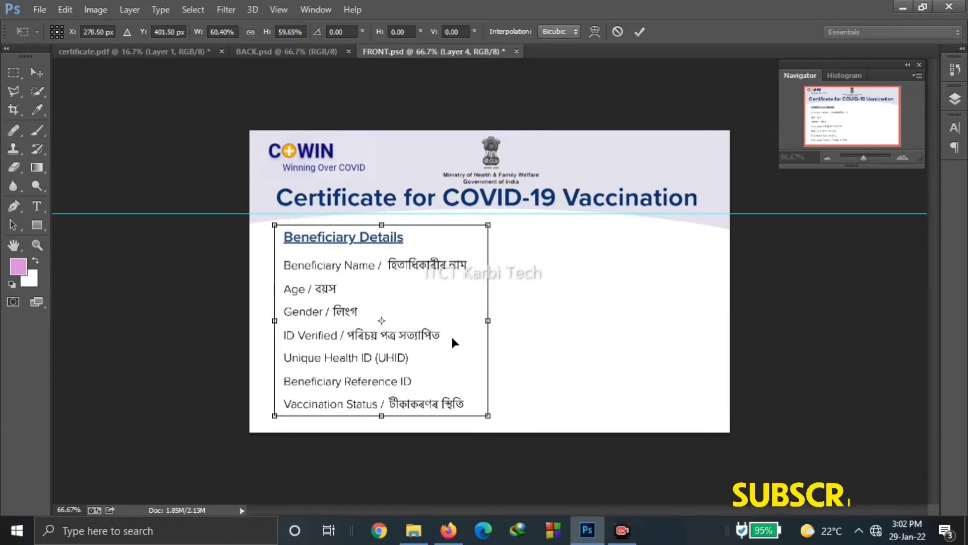
pyautogui.moveTo(452, 338); pyautogui.dragTo(436, 339)
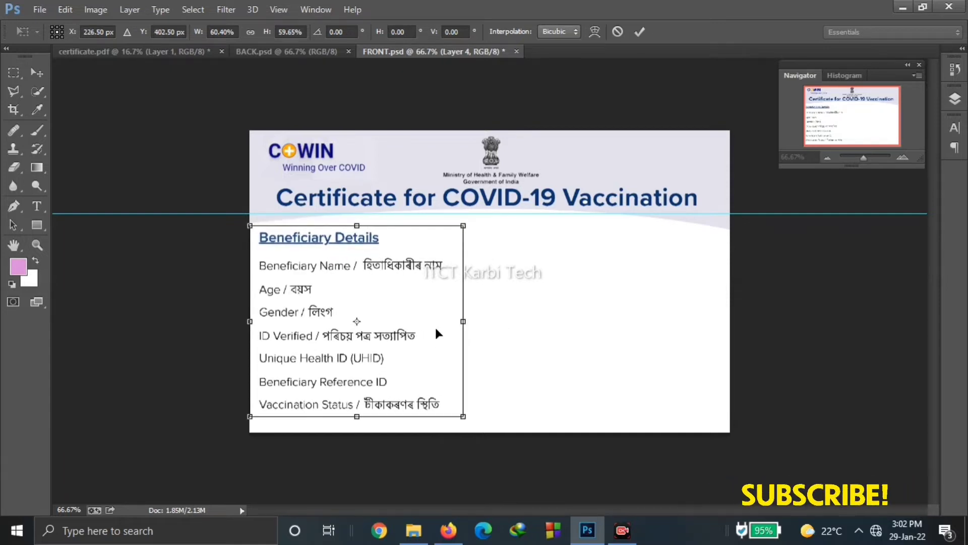
pyautogui.press('Return')
# Step: Cut the column of beneficiary values, from name to vaccination status, out of certificate.pdf and paste it into FRONT.psd
pyautogui.press('m')
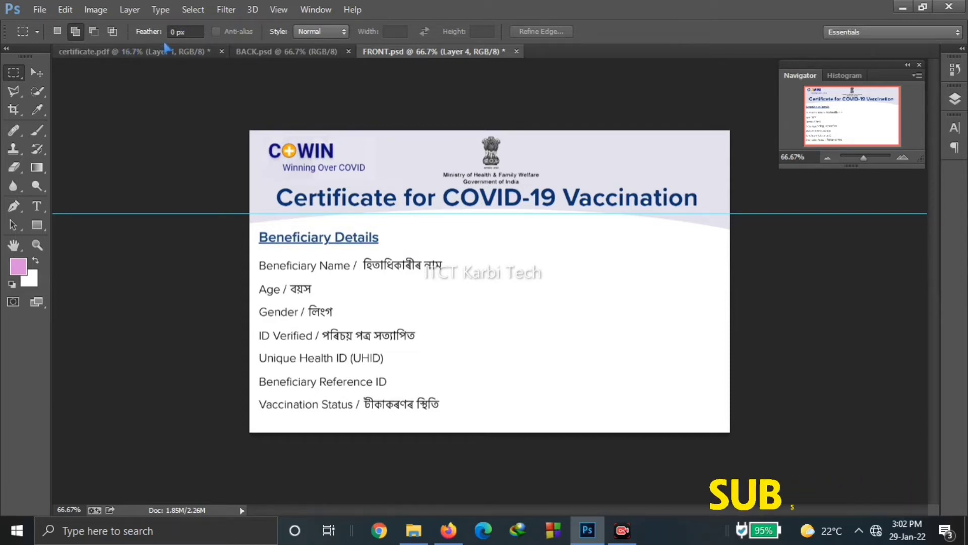
pyautogui.click(166, 49)
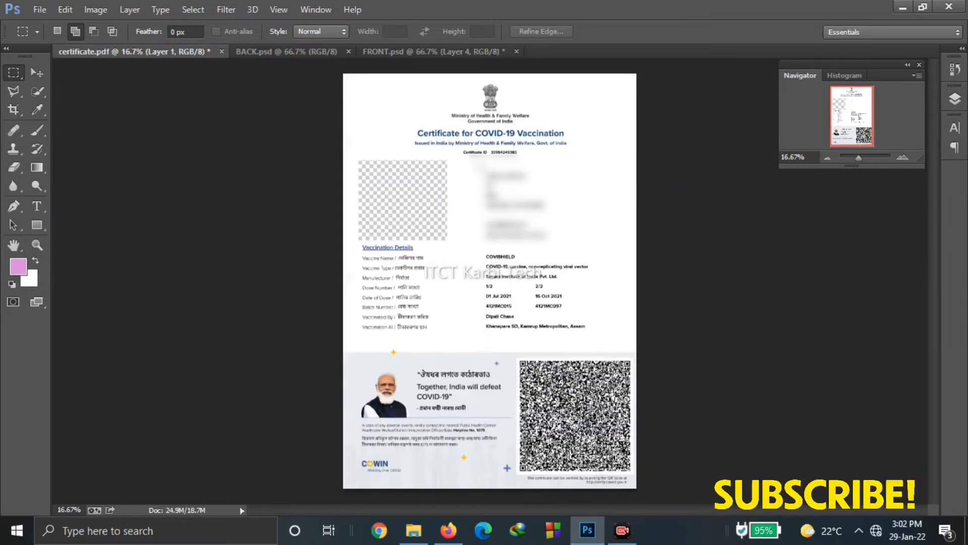
pyautogui.moveTo(479, 165); pyautogui.dragTo(558, 245)
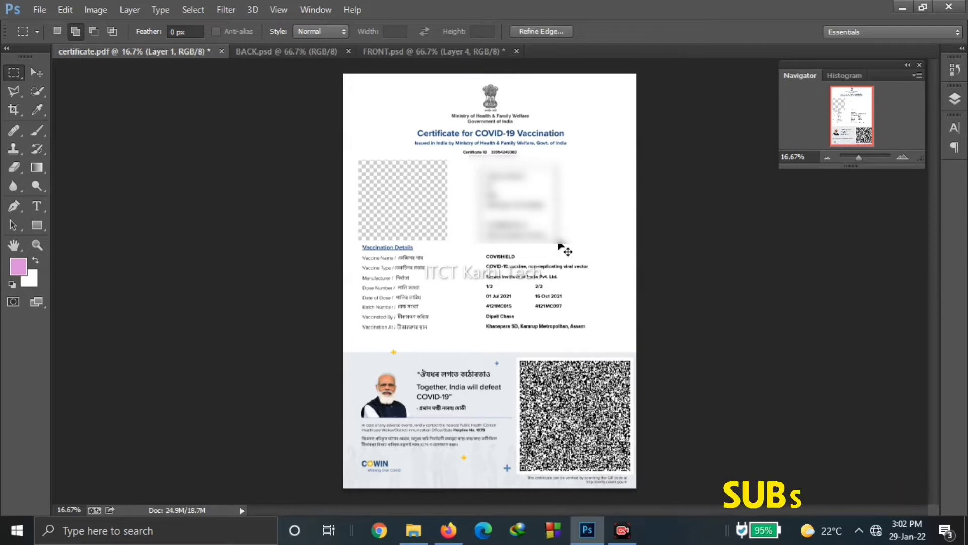
pyautogui.hotkey('ctrl', 'f')
pyautogui.click(418, 53)
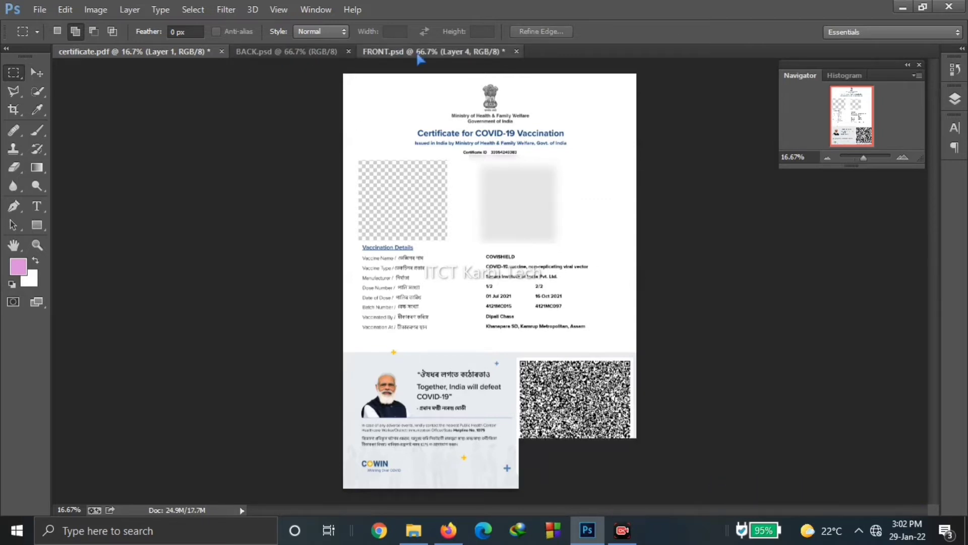
pyautogui.hotkey('ctrl', 'v')
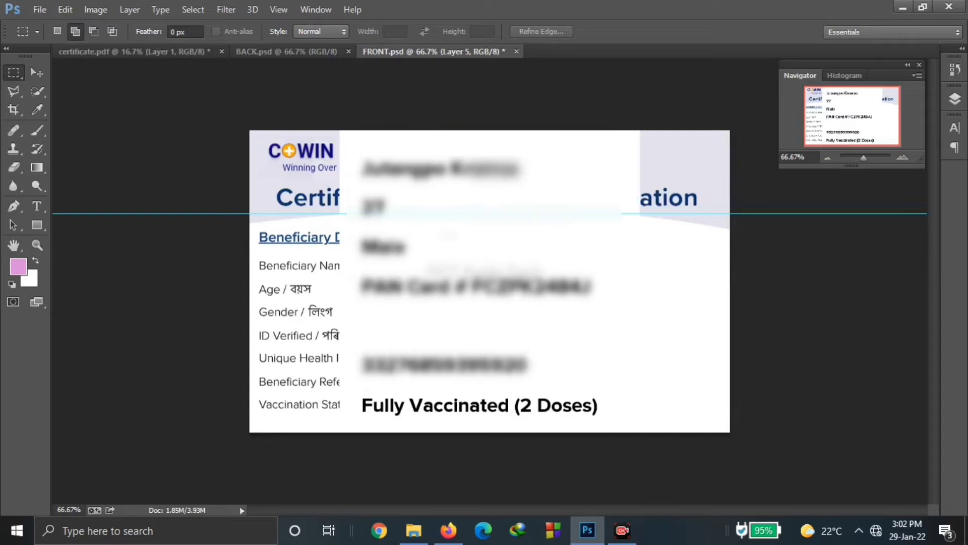
# Step: Scale the pasted beneficiary values to about 62% width and 58% height and align them beside their labels
pyautogui.hotkey('ctrl', 't')
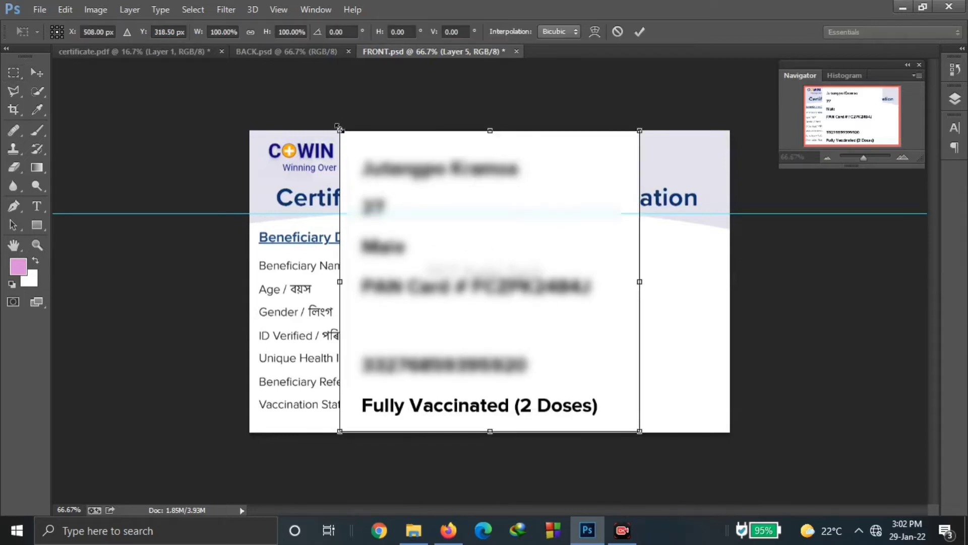
pyautogui.moveTo(342, 132); pyautogui.dragTo(452, 250)
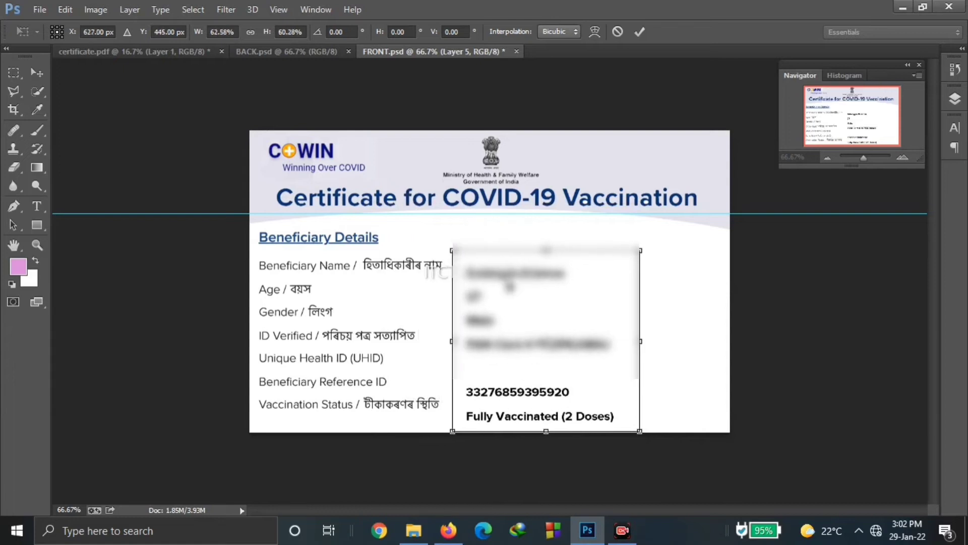
pyautogui.moveTo(525, 294)
pyautogui.mouseDown()
pyautogui.moveTo(523, 280)
pyautogui.moveTo(518, 287)
pyautogui.mouseUp()
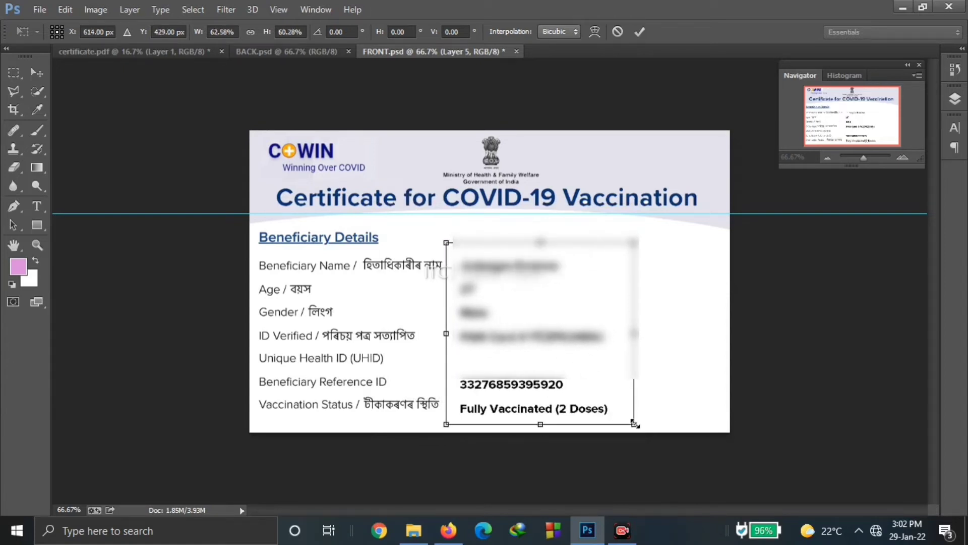
pyautogui.moveTo(635, 424); pyautogui.dragTo(632, 417)
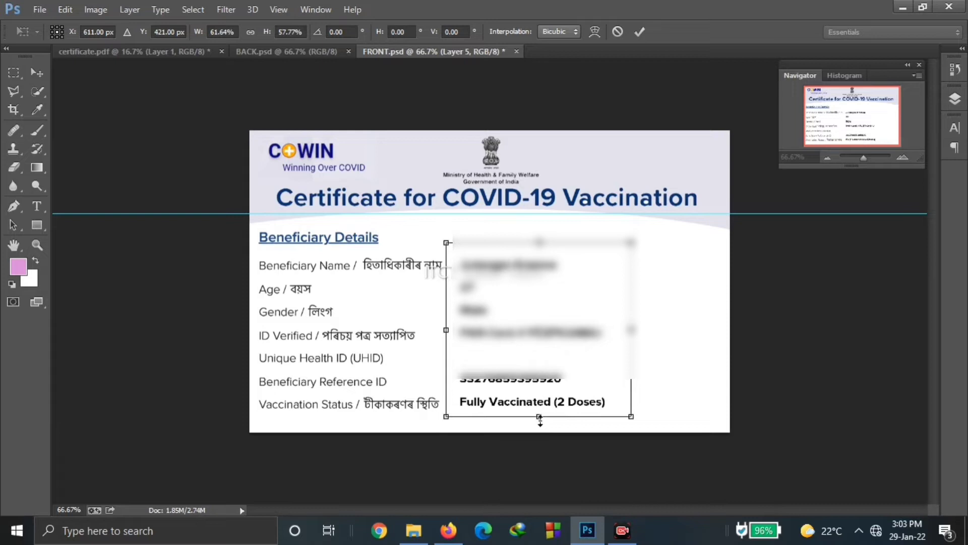
pyautogui.moveTo(540, 421); pyautogui.dragTo(539, 421)
pyautogui.press('Return')
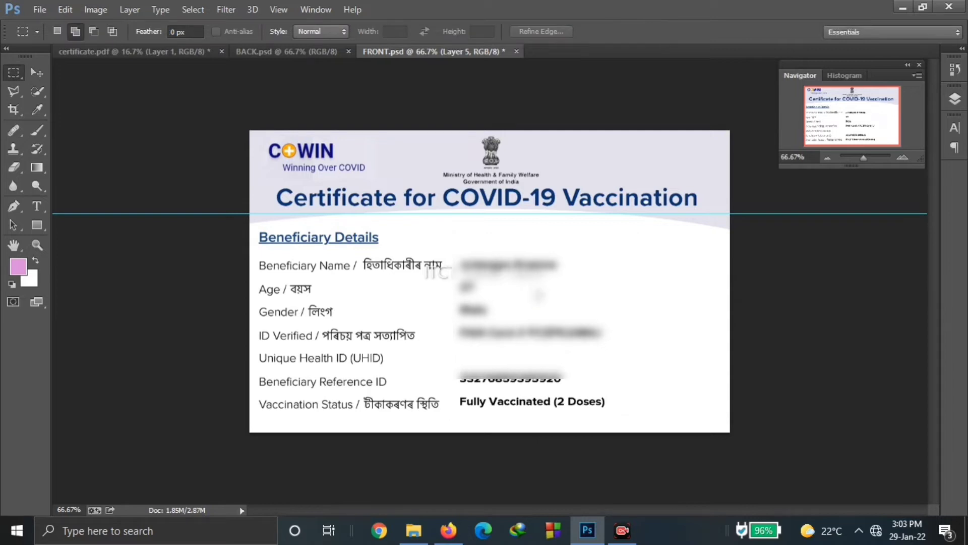
# Step: Cut the QR code out of certificate.pdf and paste it into FRONT.psd
pyautogui.click(137, 53)
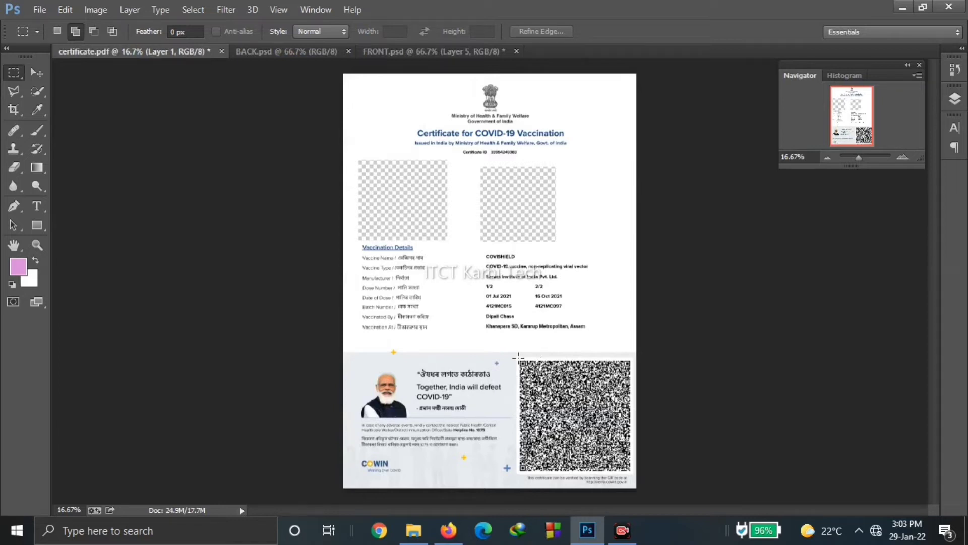
pyautogui.moveTo(516, 357); pyautogui.dragTo(636, 475)
pyautogui.hotkey('ctrl', 'x')
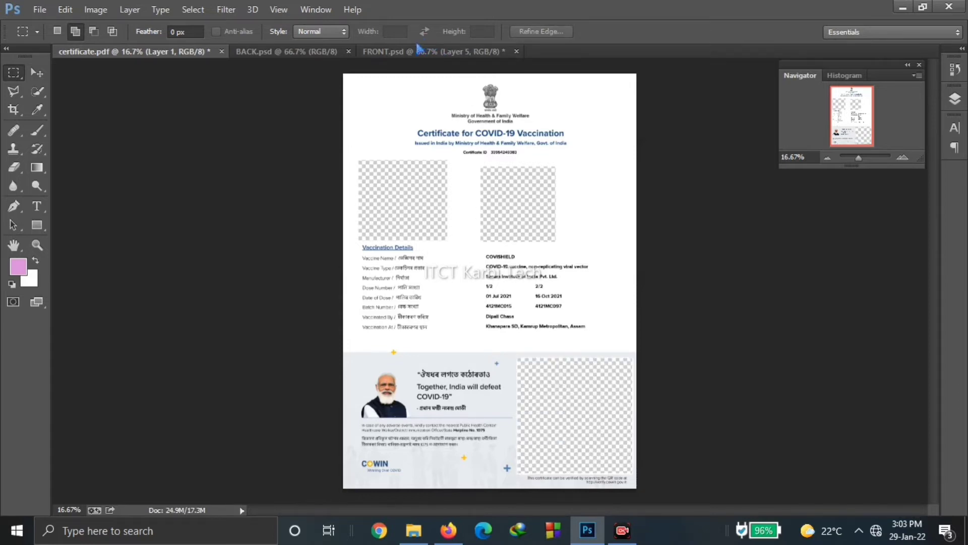
pyautogui.click(440, 52)
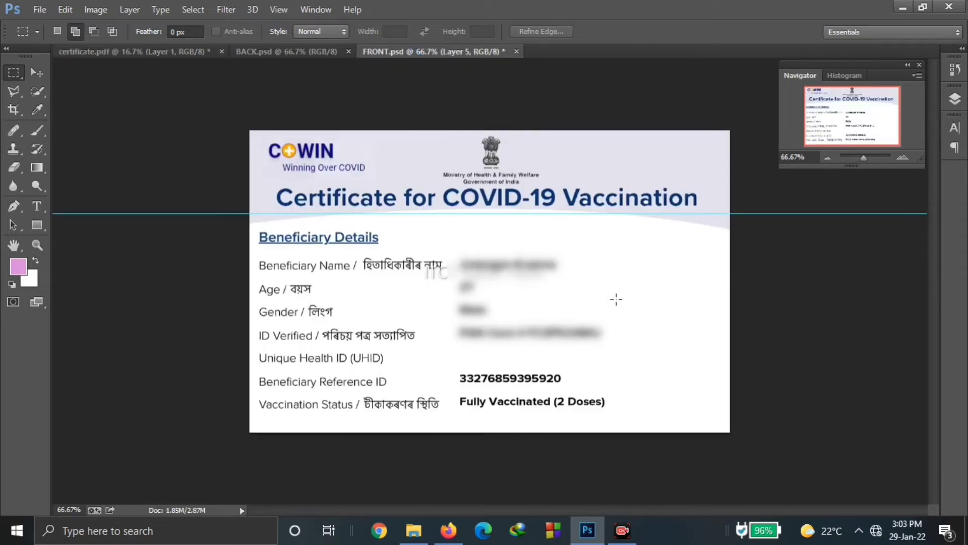
pyautogui.hotkey('ctrl', 'v')
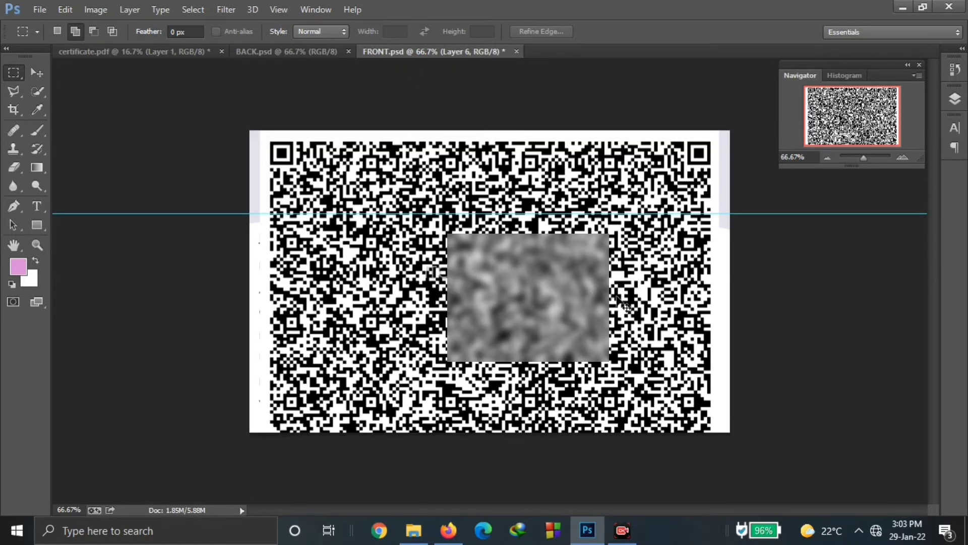
# Step: Scale the pasted QR code to about 26% width and 23% height and place it beside the beneficiary values at the card's right edge
pyautogui.hotkey('ctrl', 't')
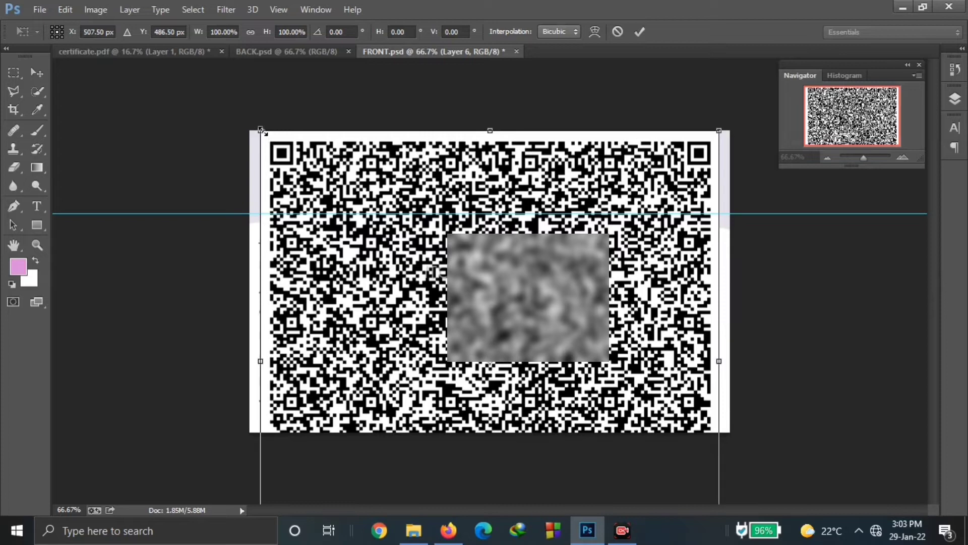
pyautogui.moveTo(262, 131); pyautogui.dragTo(391, 273)
pyautogui.moveTo(527, 329); pyautogui.dragTo(666, 311)
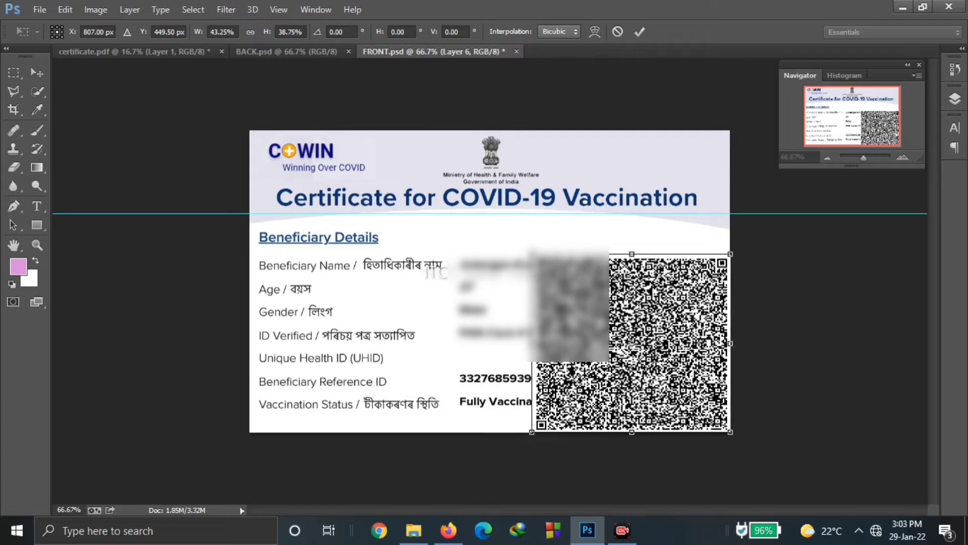
pyautogui.moveTo(532, 255); pyautogui.dragTo(582, 286)
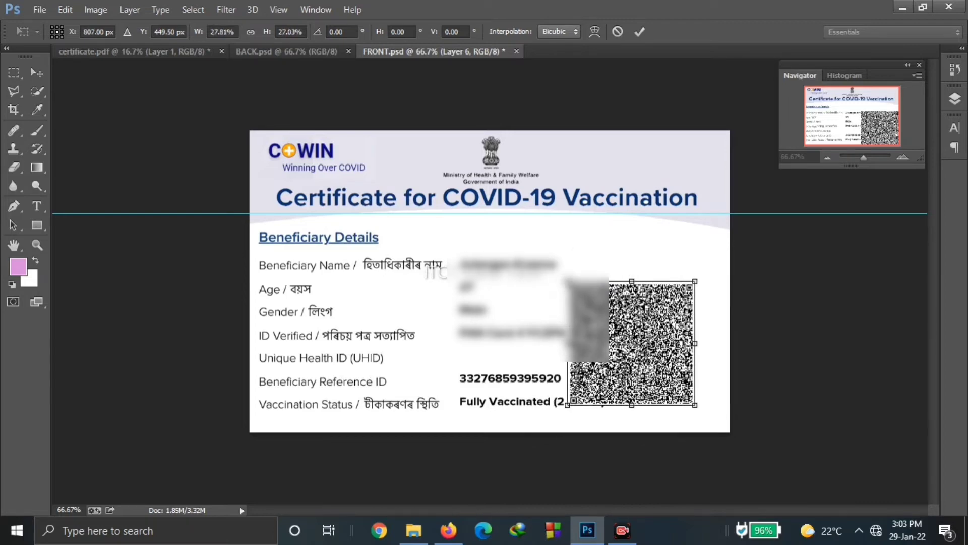
pyautogui.moveTo(621, 320); pyautogui.dragTo(651, 318)
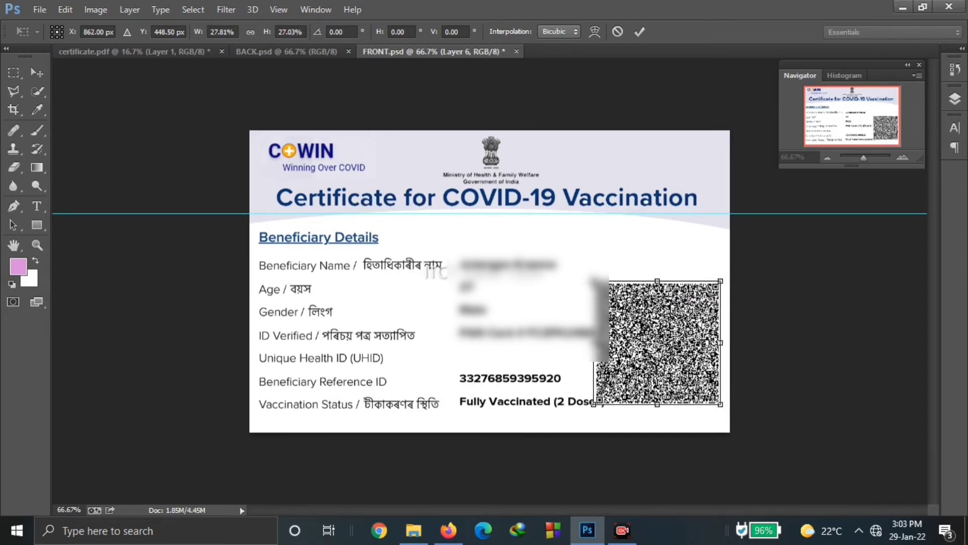
pyautogui.moveTo(599, 281); pyautogui.dragTo(600, 290)
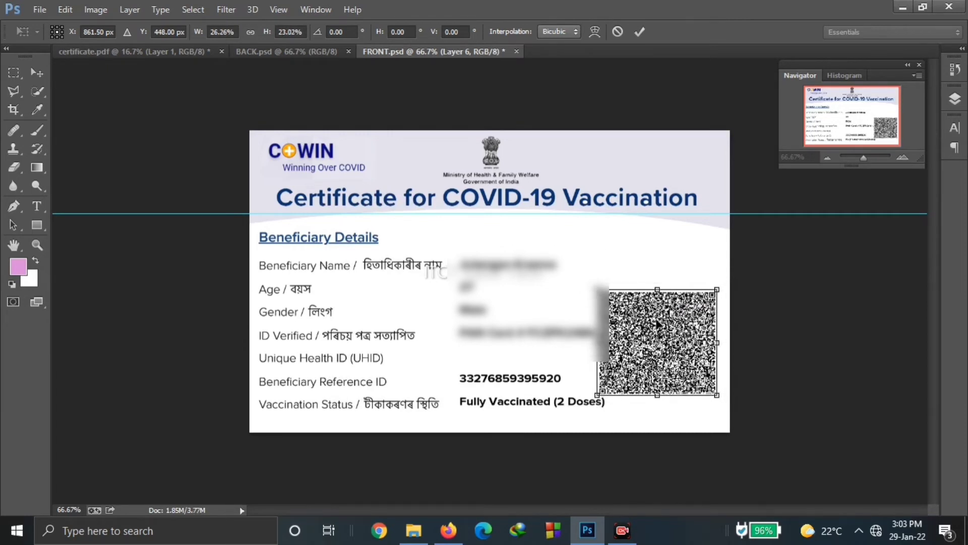
pyautogui.moveTo(657, 323)
pyautogui.mouseDown()
pyautogui.moveTo(661, 315)
pyautogui.moveTo(653, 320)
pyautogui.mouseUp()
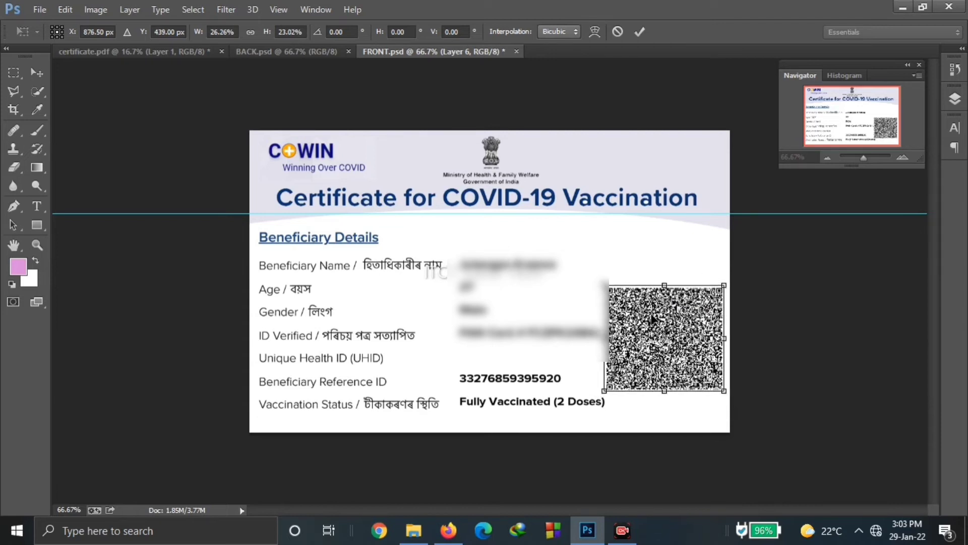
pyautogui.moveTo(665, 392); pyautogui.dragTo(665, 393)
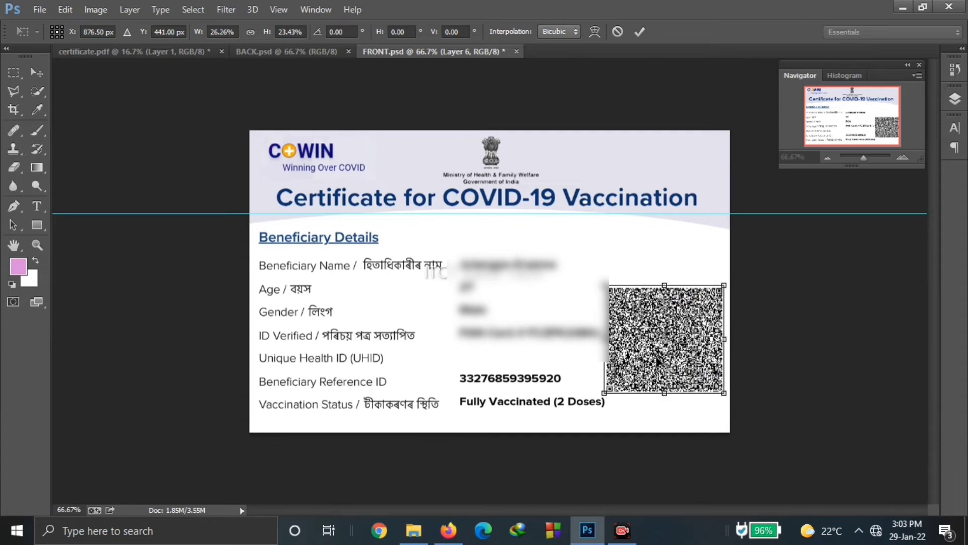
pyautogui.press('Return')
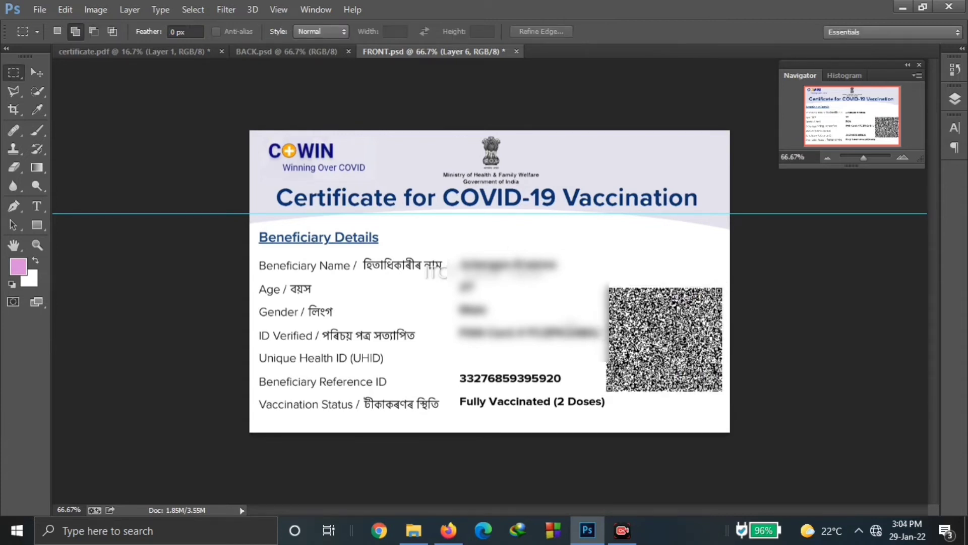
# Step: Cut the whole Vaccination Details block, labels and values, out of certificate.pdf and paste it into BACK.psd
pyautogui.click(273, 55)
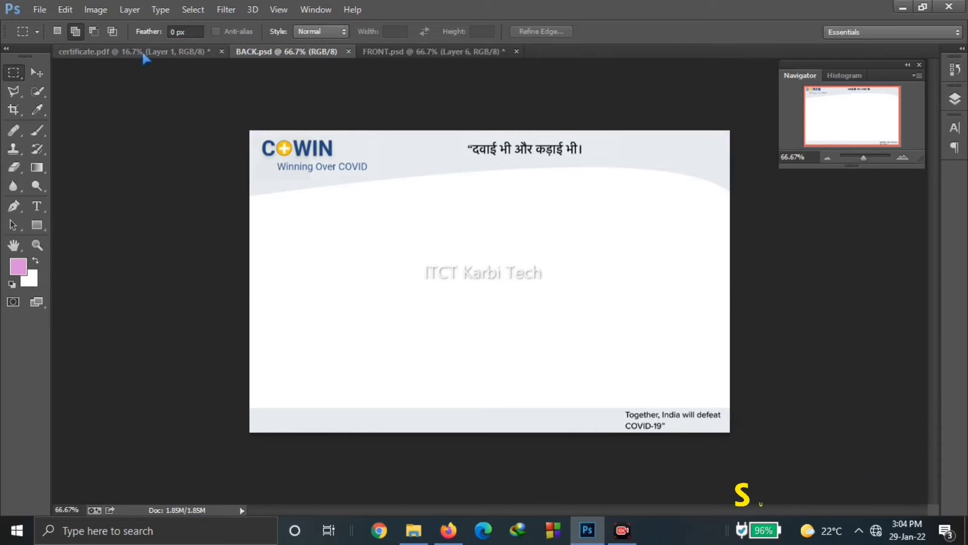
pyautogui.click(146, 58)
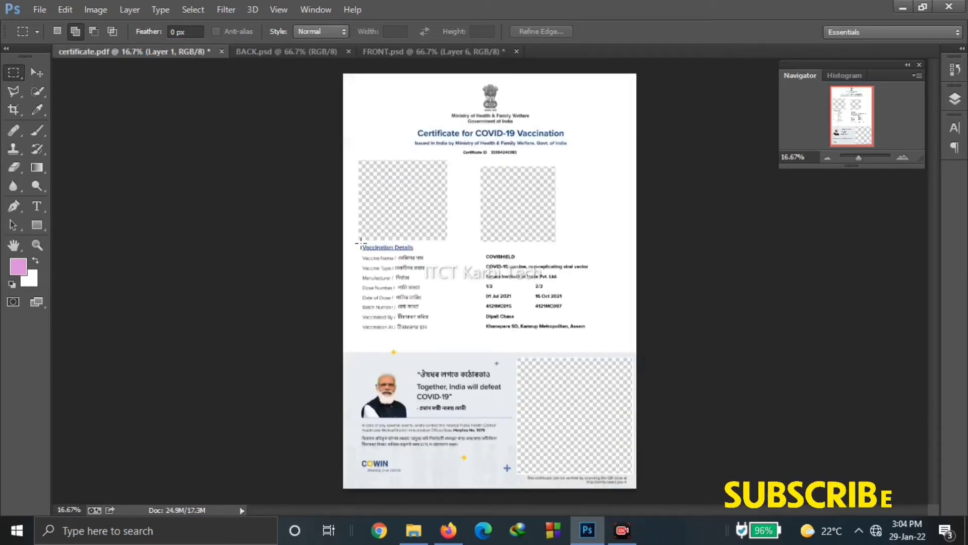
pyautogui.moveTo(360, 243); pyautogui.dragTo(594, 333)
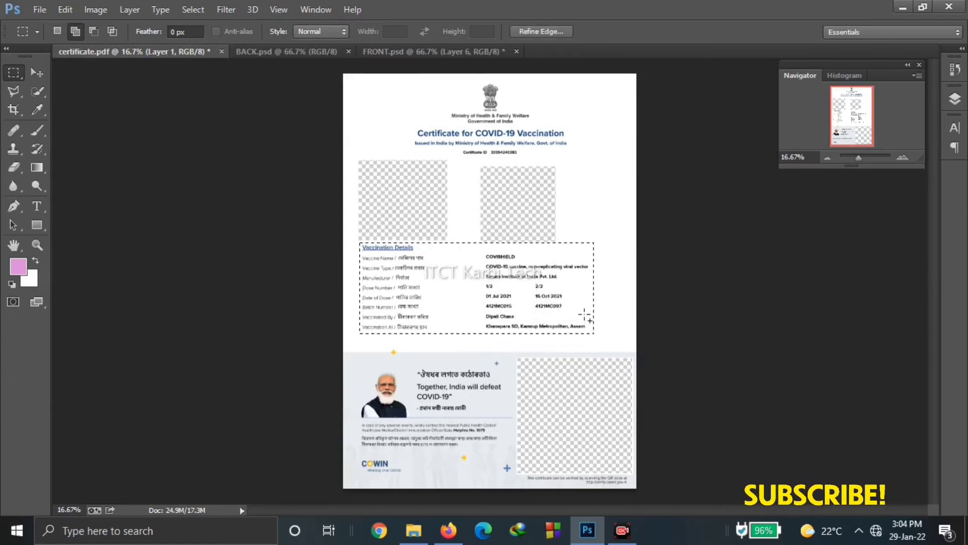
pyautogui.hotkey('ctrl', 'x')
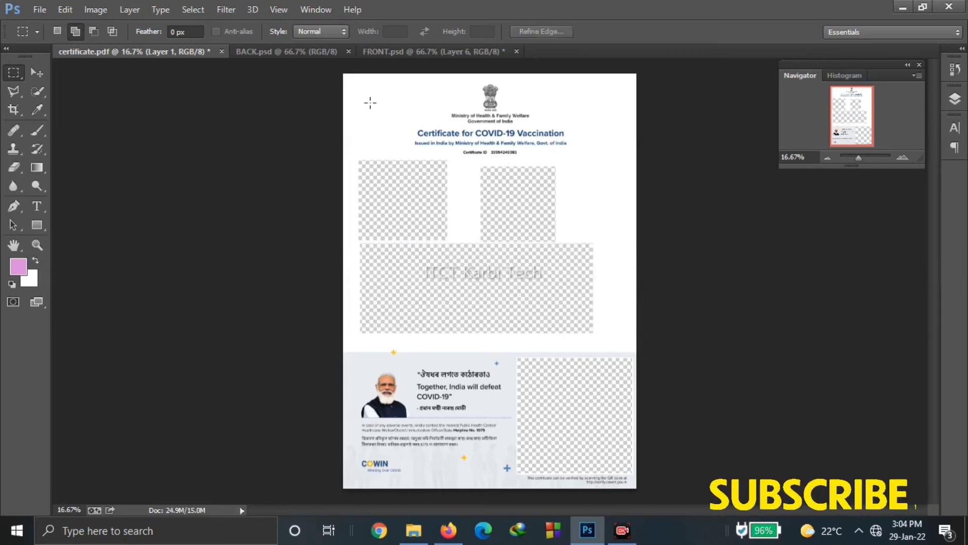
pyautogui.click(287, 52)
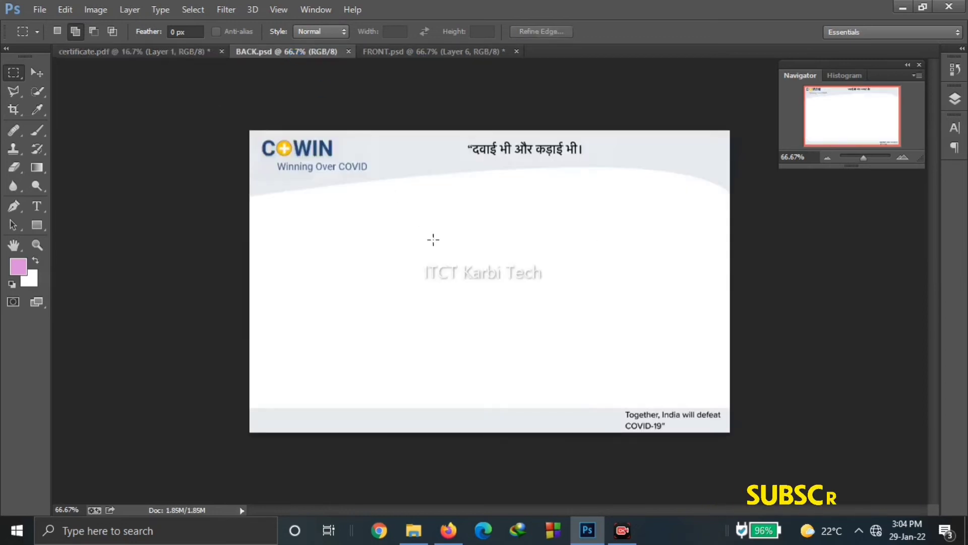
pyautogui.hotkey('ctrl', 'v')
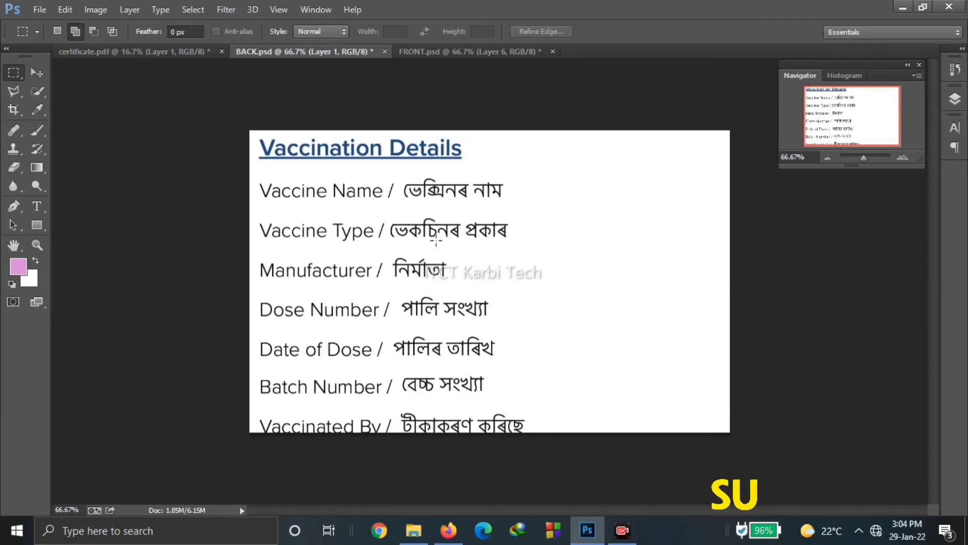
# Step: Scale the pasted Vaccination Details block to about 50% and center it between the back card's header and footer band
pyautogui.hotkey('ctrl', 't')
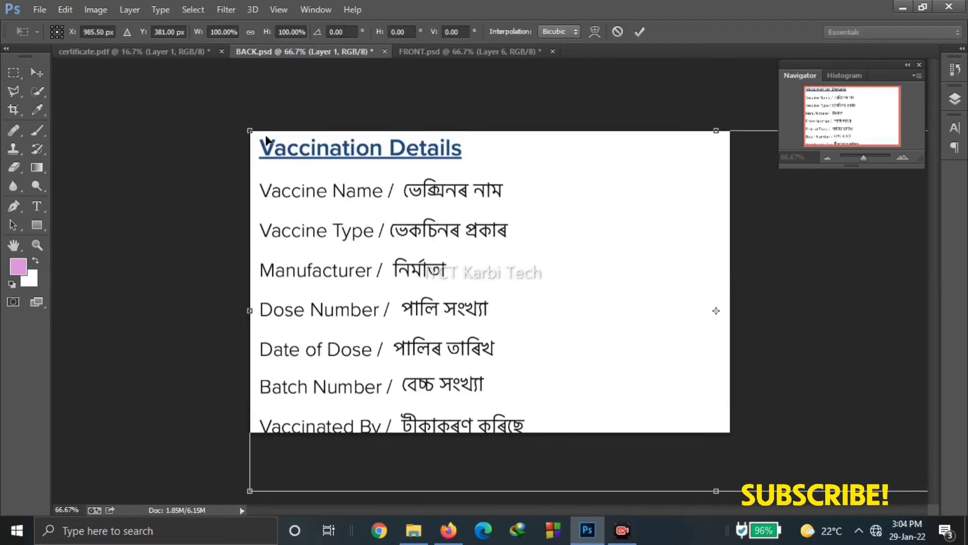
pyautogui.moveTo(249, 130); pyautogui.dragTo(481, 248)
pyautogui.moveTo(694, 328); pyautogui.dragTo(459, 291)
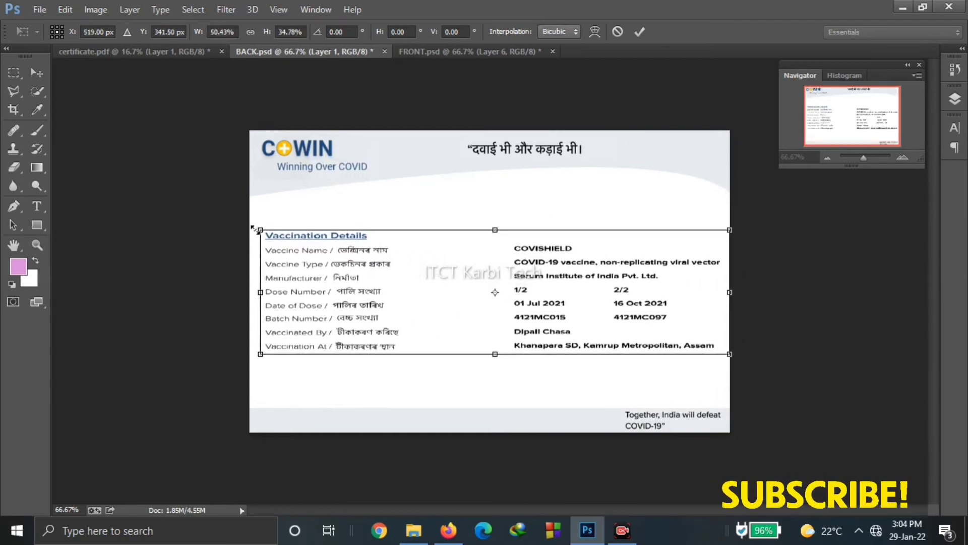
pyautogui.moveTo(261, 230); pyautogui.dragTo(251, 207)
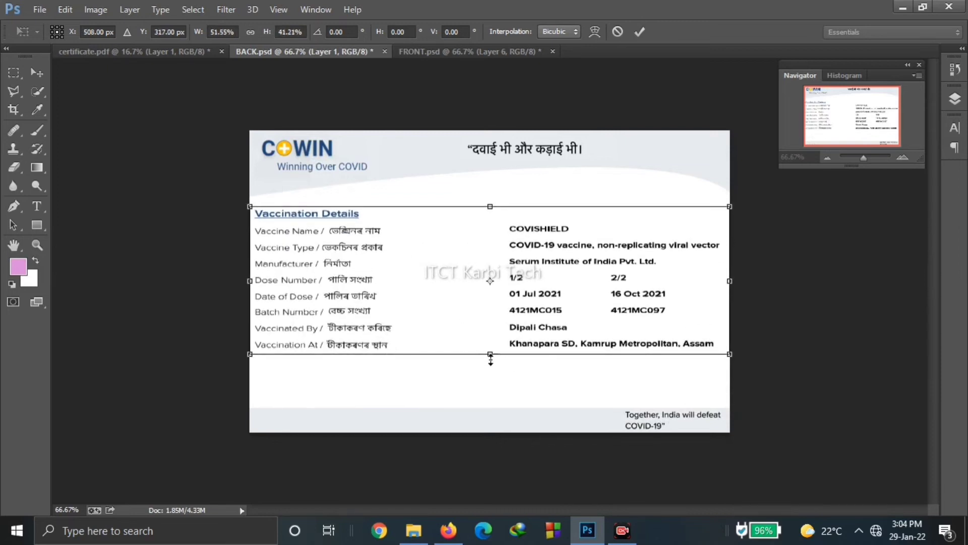
pyautogui.moveTo(490, 354); pyautogui.dragTo(490, 388)
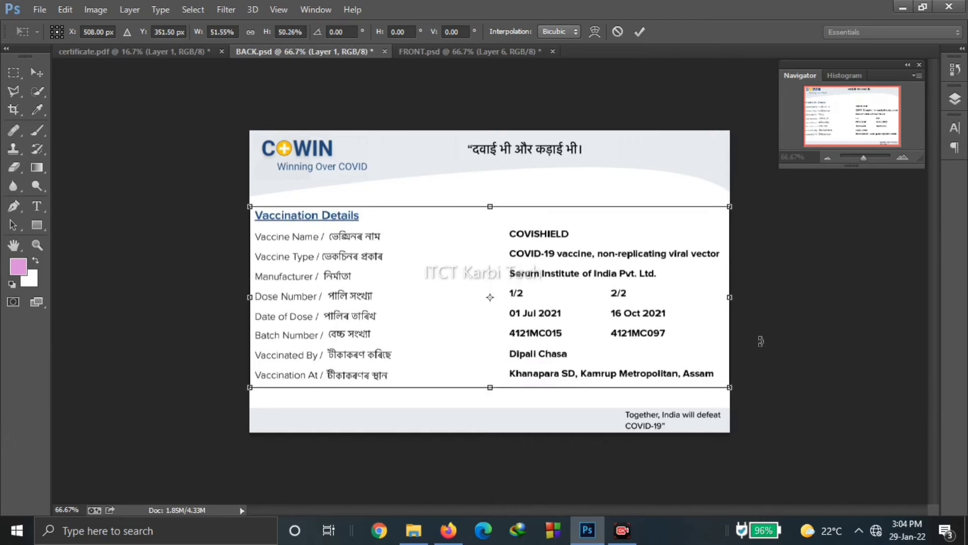
pyautogui.moveTo(726, 300); pyautogui.dragTo(712, 298)
pyautogui.moveTo(482, 270); pyautogui.dragTo(477, 270)
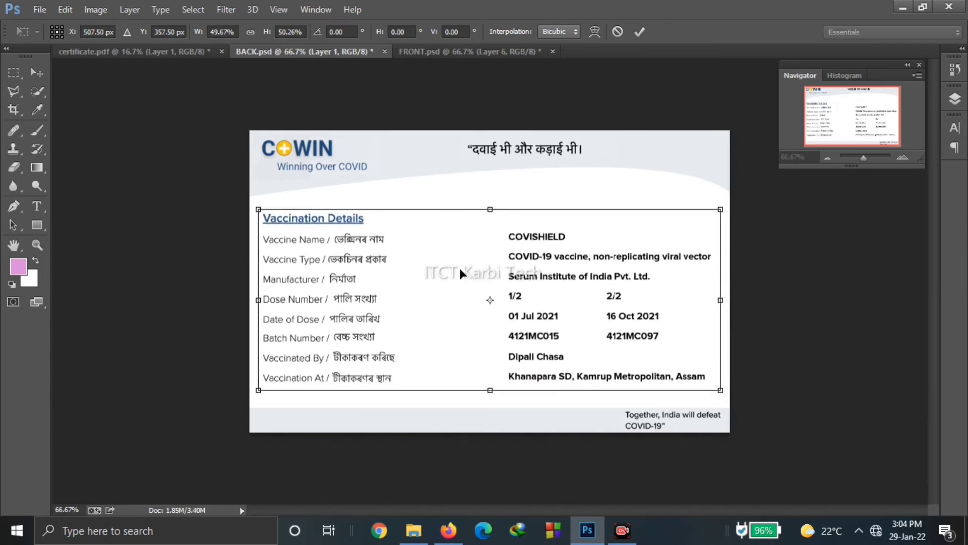
pyautogui.press('Return')
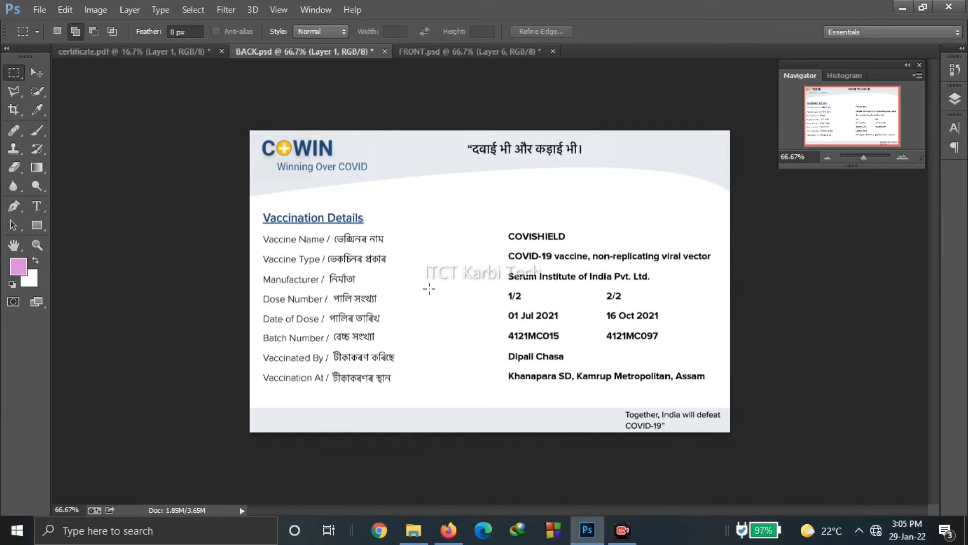
# Step: Compare the finished card sides by alternating between FRONT.psd and BACK.psd
pyautogui.click(401, 53)
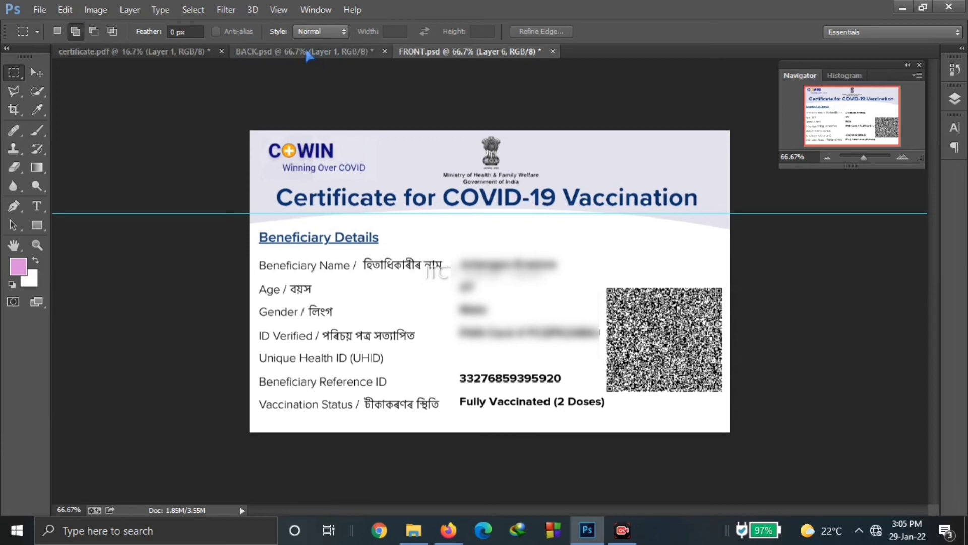
pyautogui.click(352, 52)
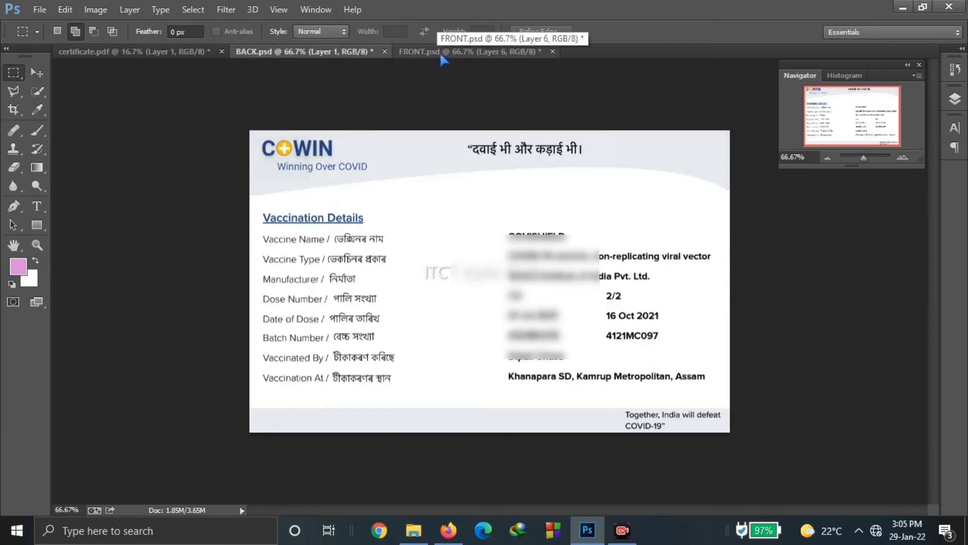
pyautogui.click(439, 52)
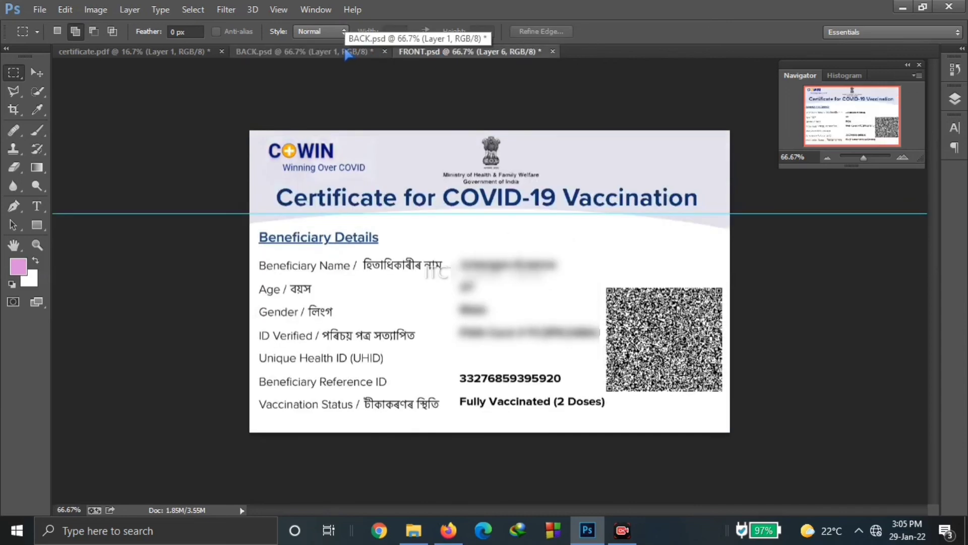
pyautogui.click(348, 53)
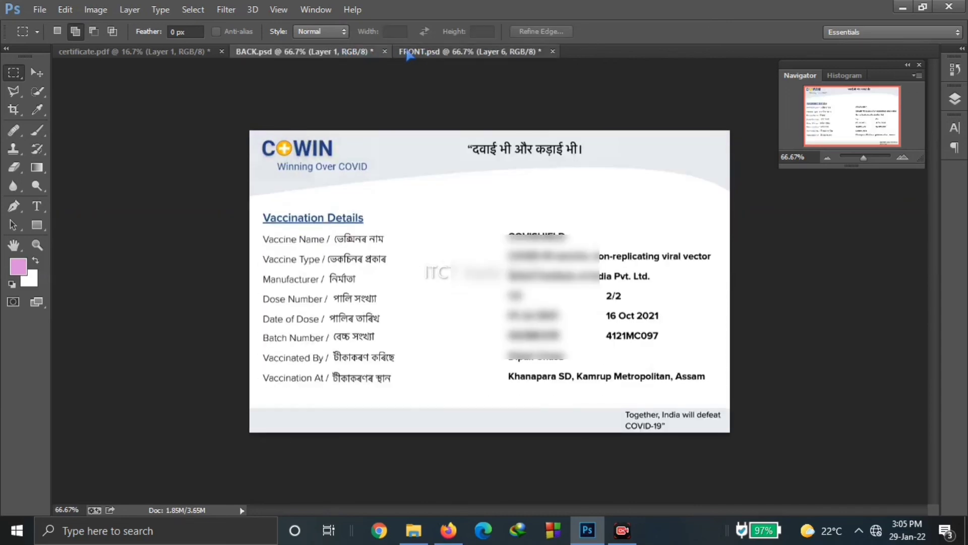
pyautogui.click(429, 52)
pyautogui.click(342, 52)
pyautogui.click(442, 52)
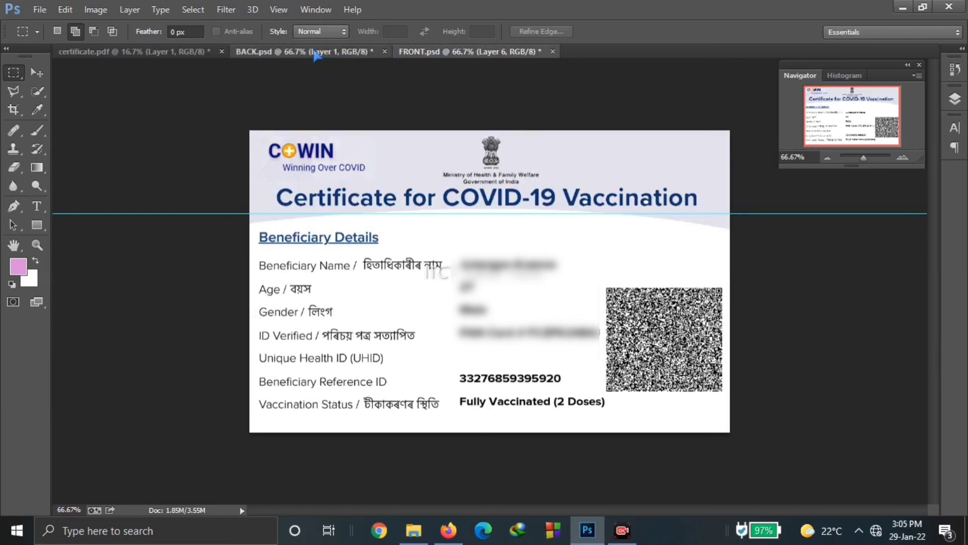
pyautogui.click(319, 53)
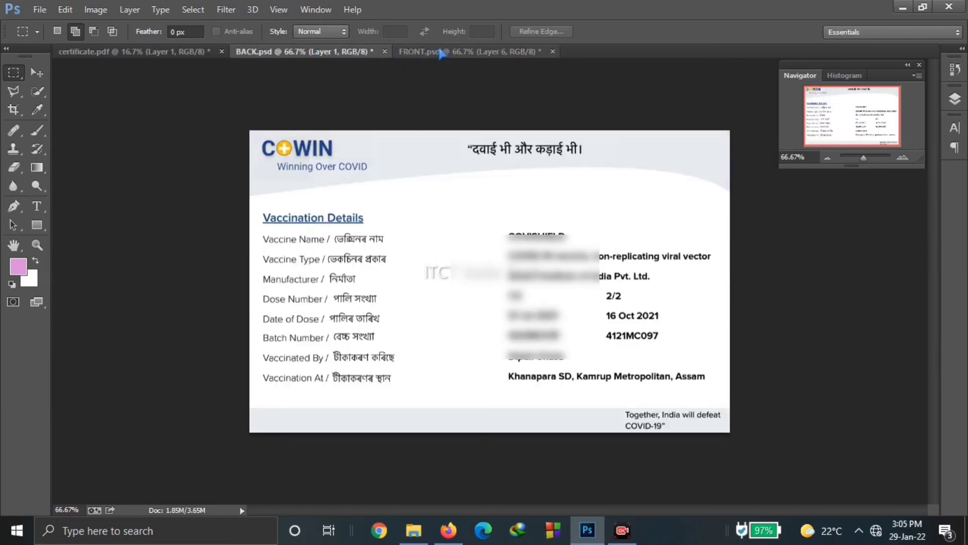
pyautogui.click(485, 53)
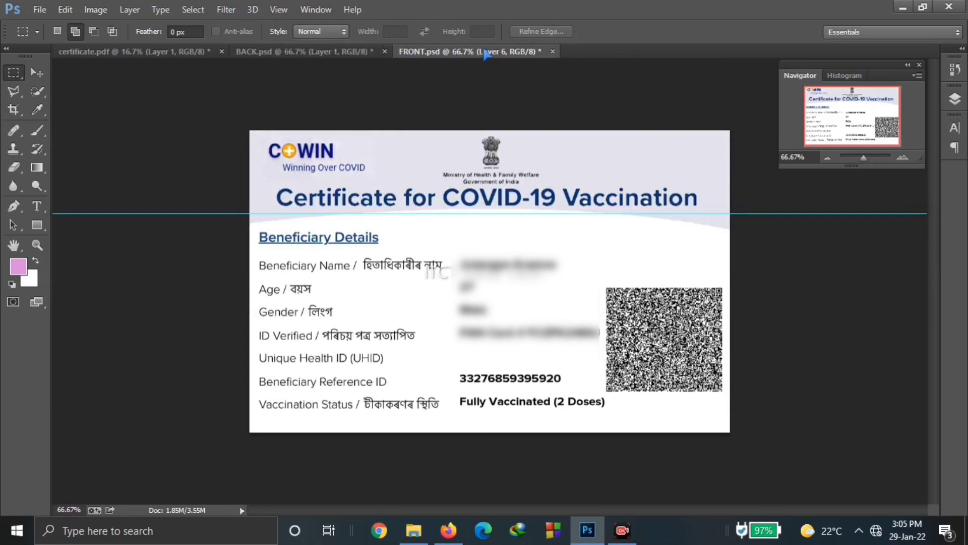